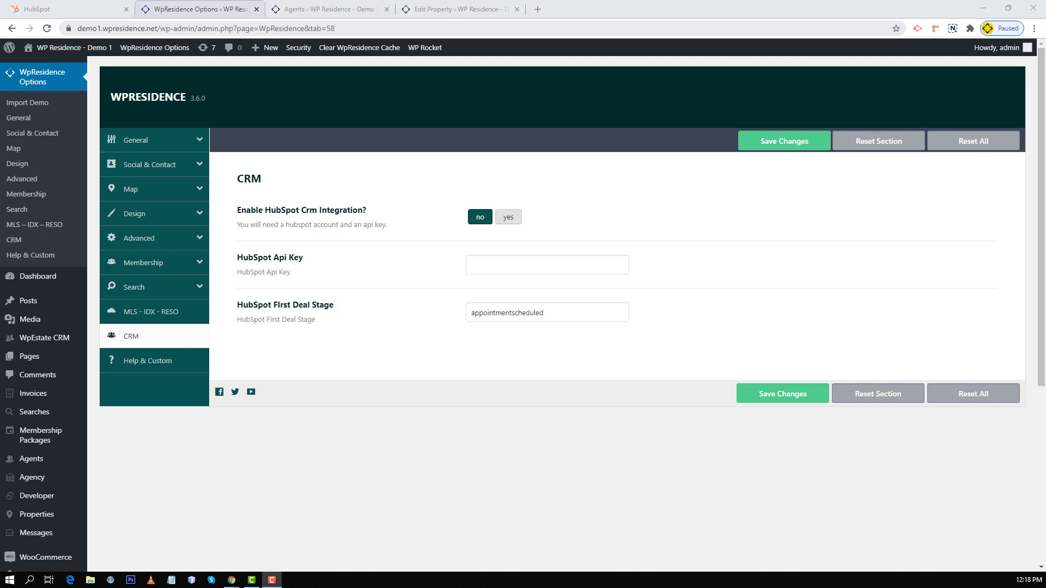
Step: Switch to the HubSpot tab showing the Explore the HubSpot Growth Platform hubs page
key(ctrl+shift+Tab)
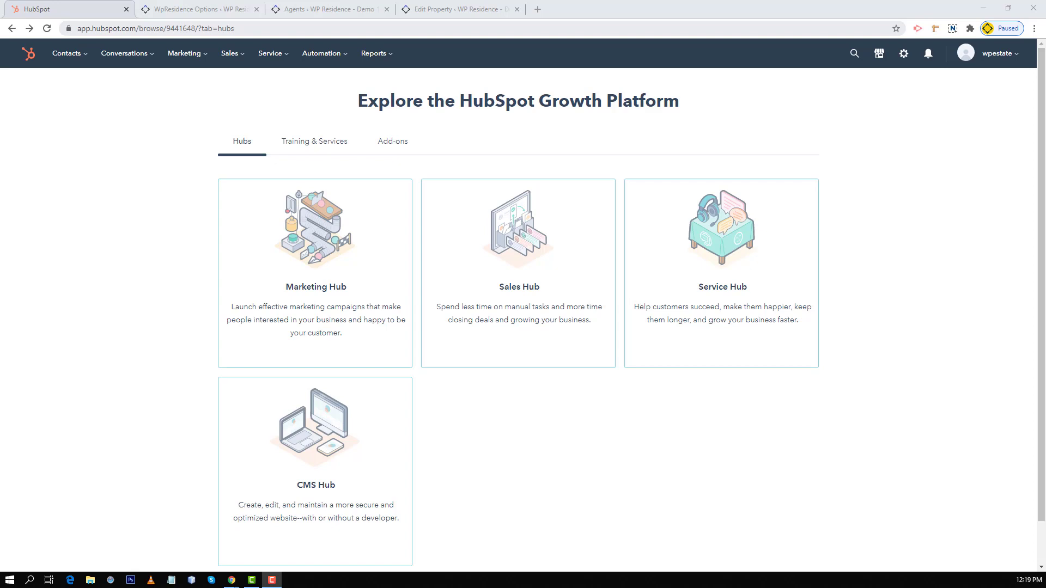
Step: Reveal and copy the HubSpot API key from Integrations > API Key, then return to WpResidence
click(904, 54)
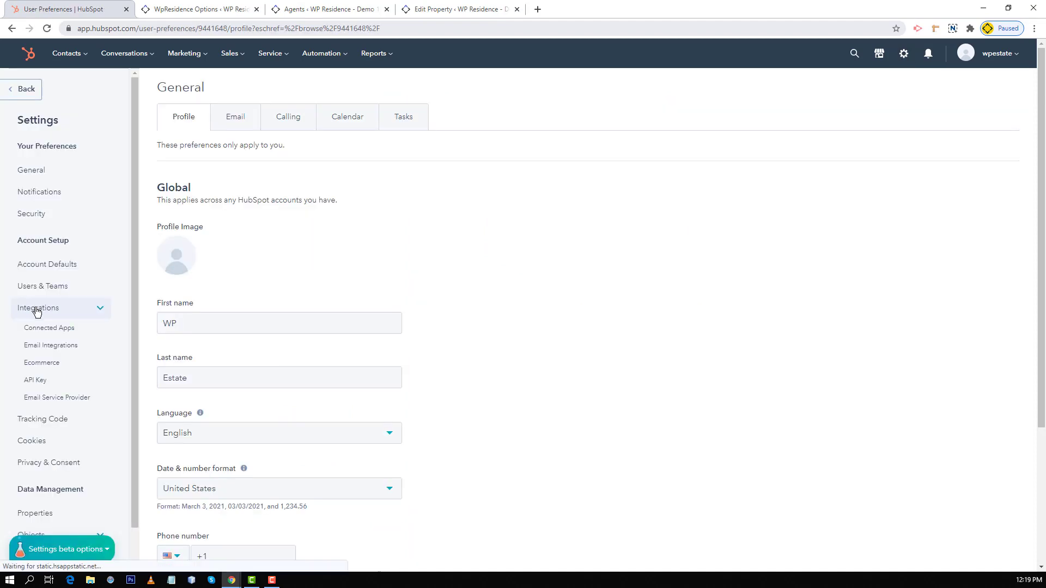
click(37, 311)
click(37, 311)
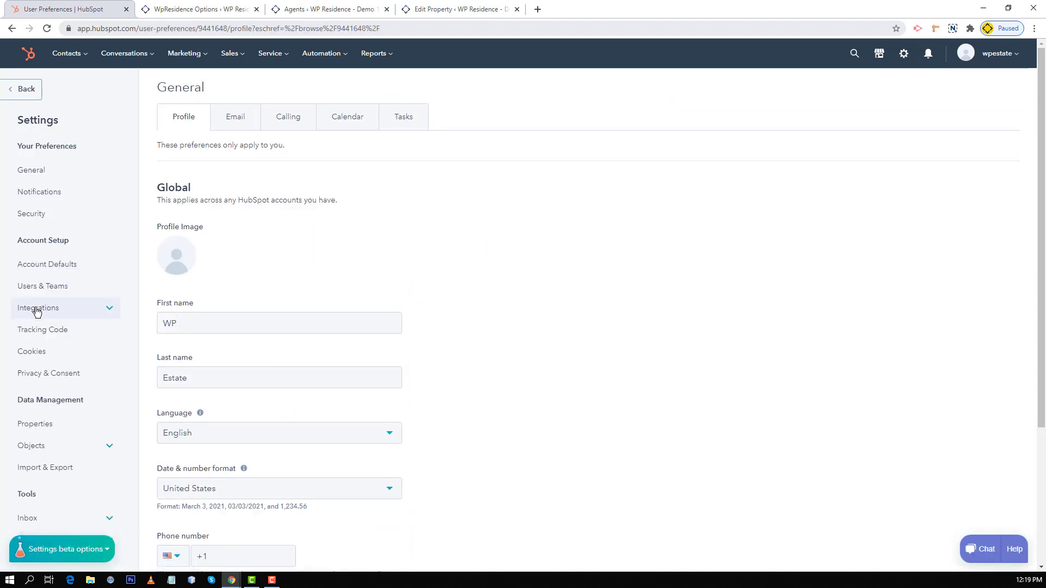
click(38, 384)
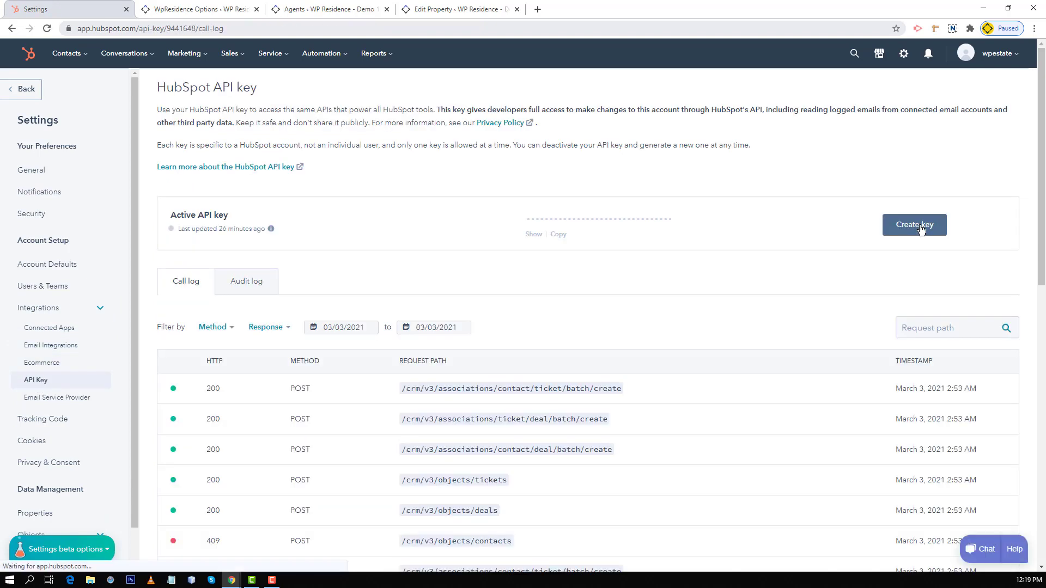
click(920, 230)
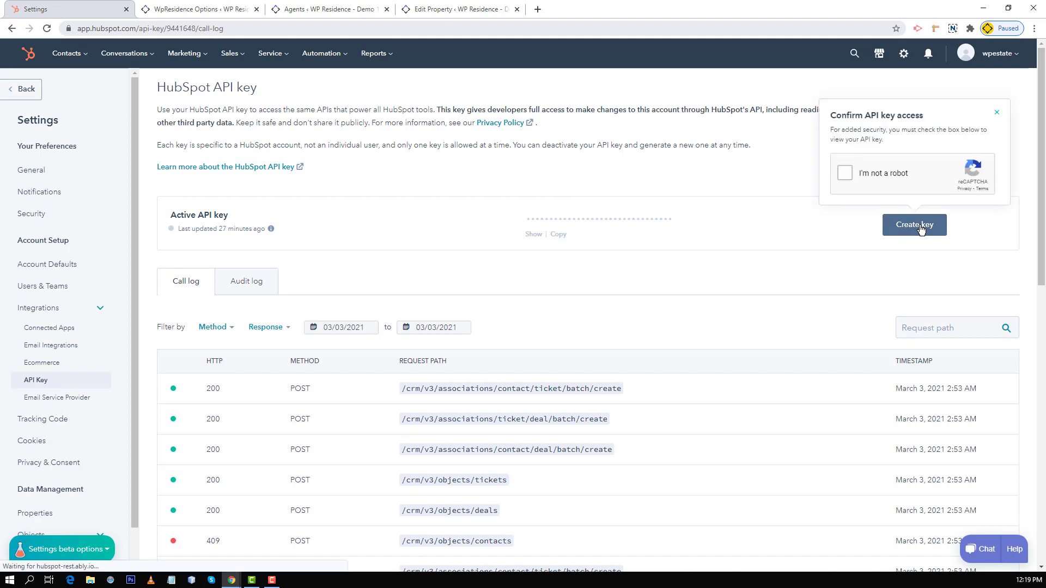
click(848, 173)
click(561, 234)
key(ctrl+Tab)
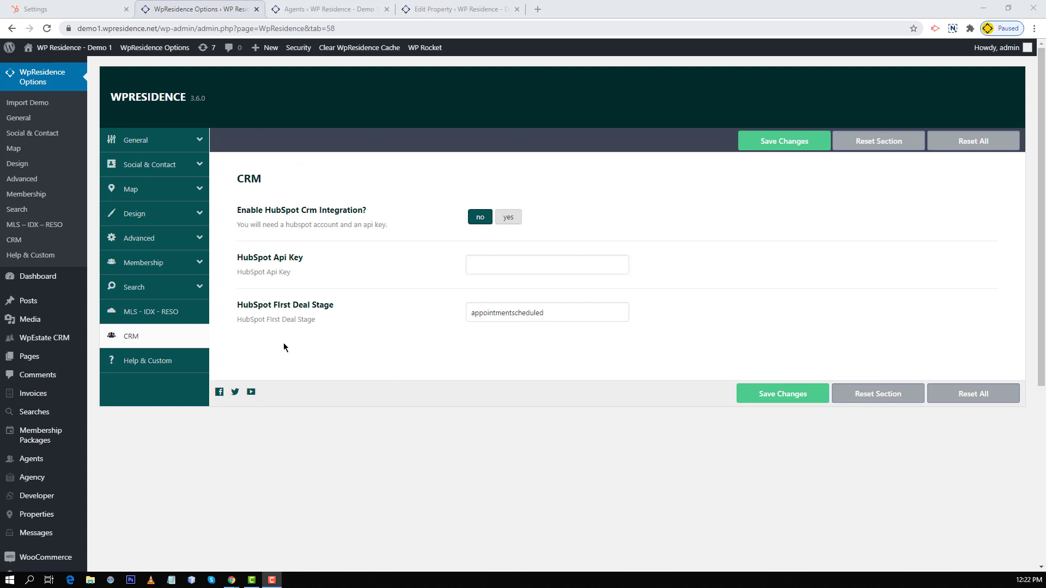
Step: Paste the copied key into HubSpot Api Key, set HubSpot CRM integration to yes, and save
triple_click(253, 260)
click(496, 267)
right_click(496, 270)
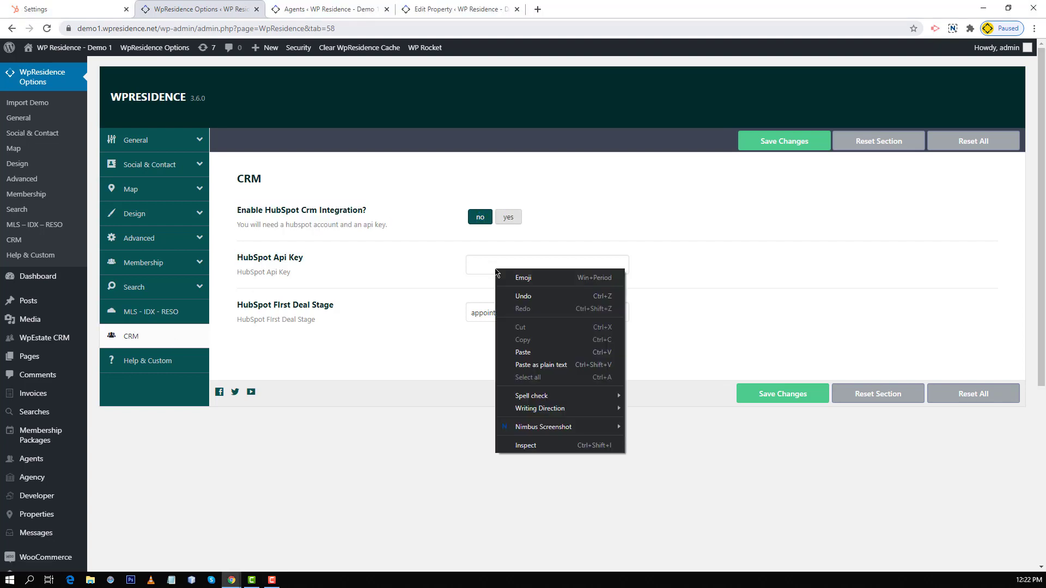
click(523, 352)
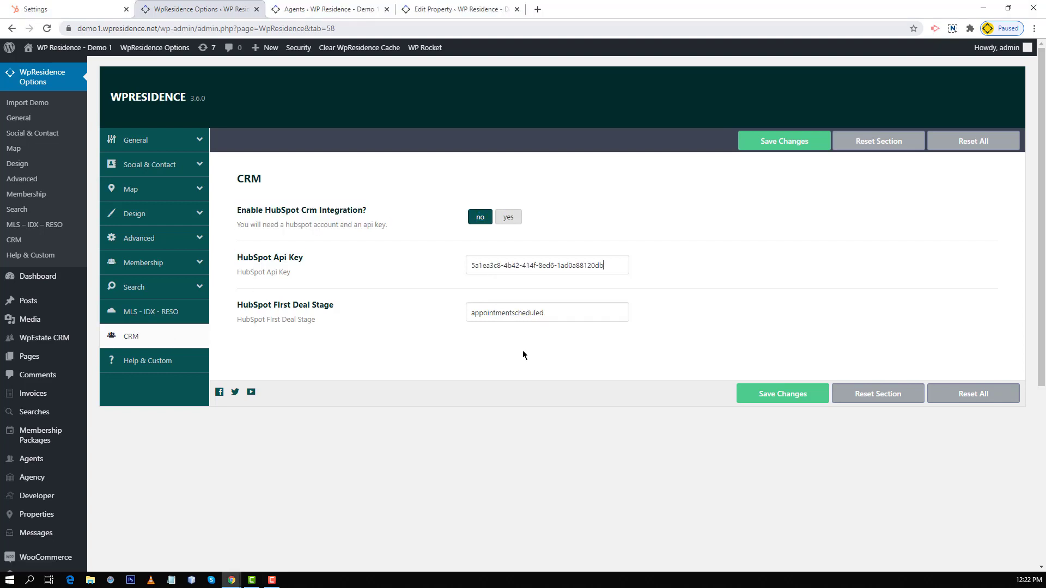
click(504, 217)
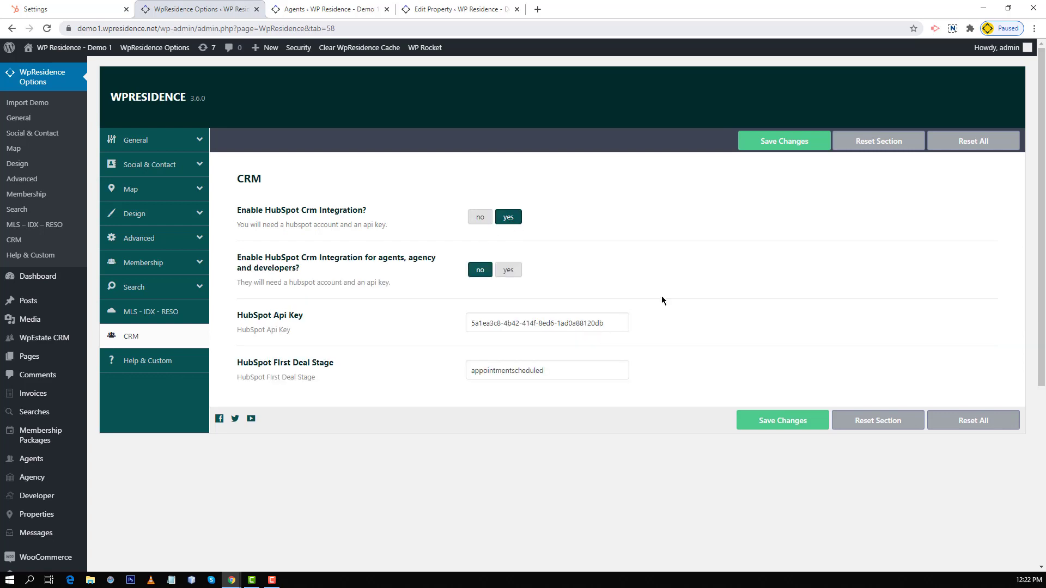
click(790, 141)
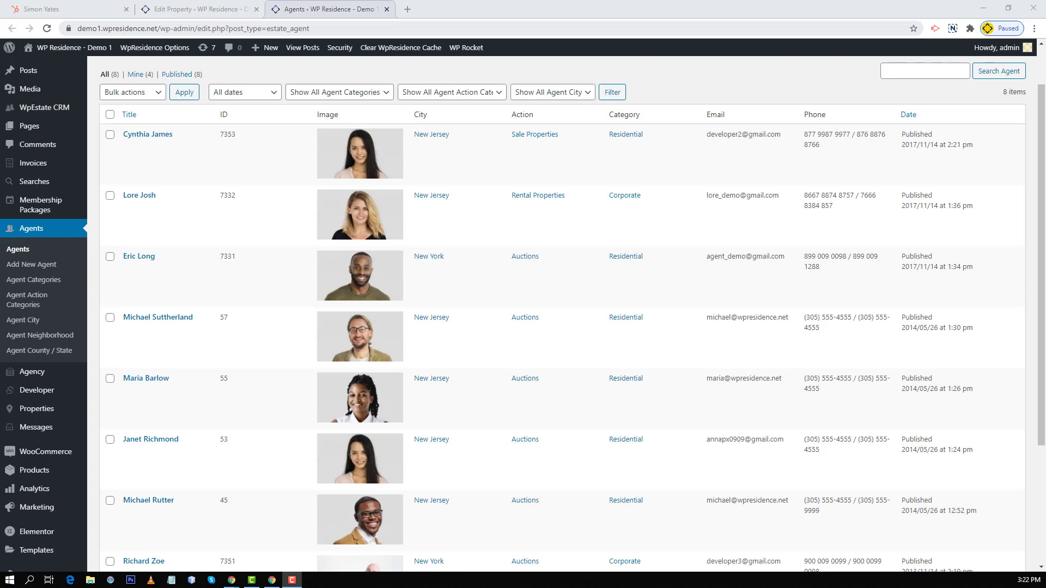
Step: Check the property's agent, then send an inquiry with e-mail, phone, 'Call me toda' and GDPR consent
mouse_move(52, 415)
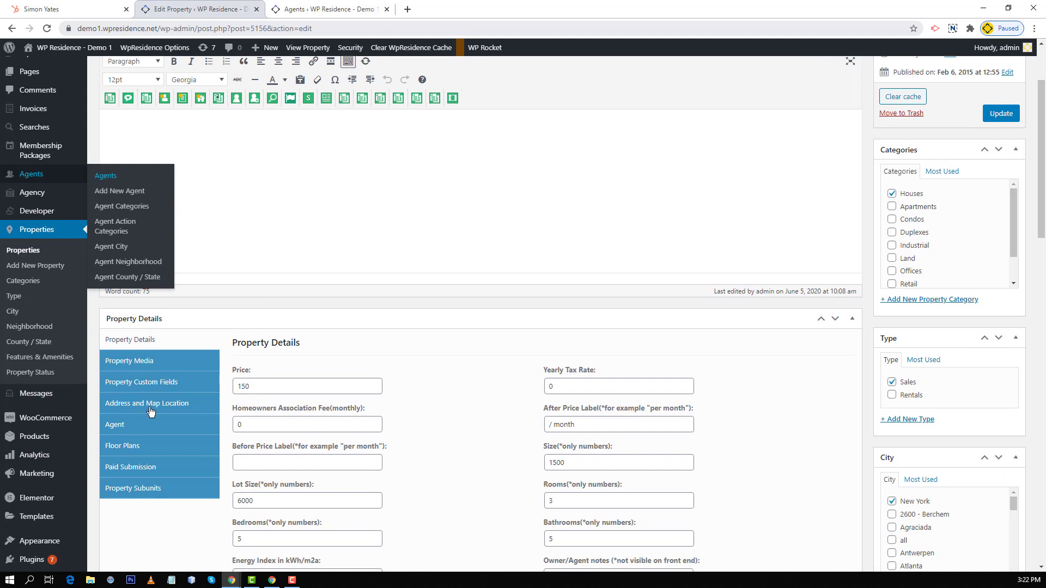
click(146, 425)
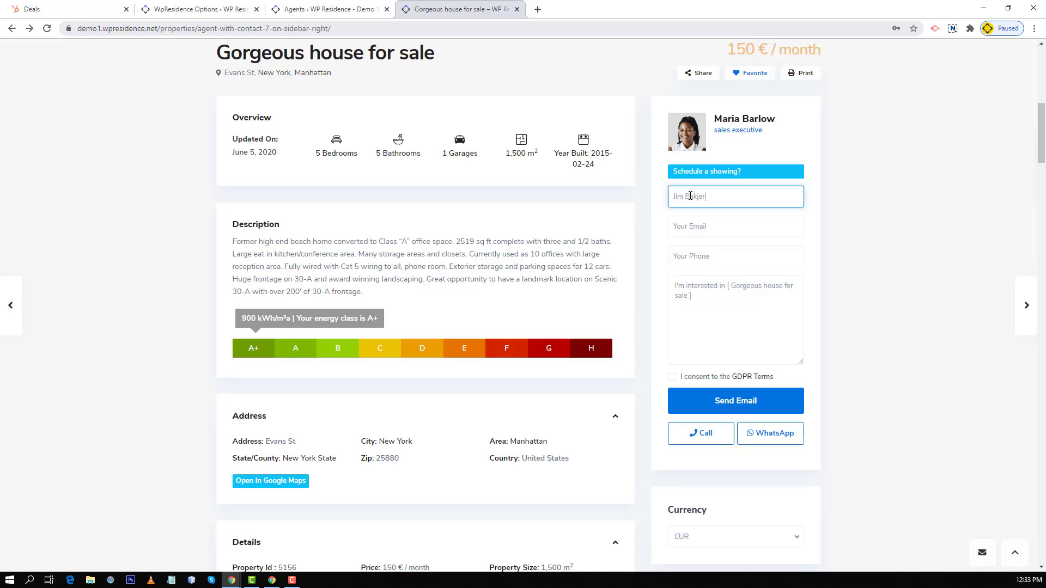
key(Tab)
key(Tab)
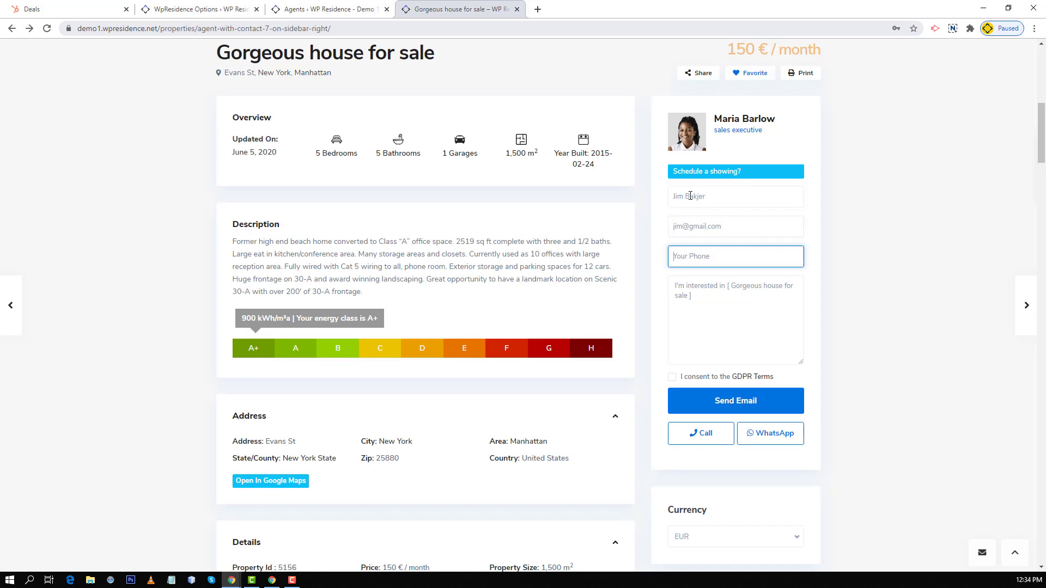
click(711, 296)
text(Call me toda)
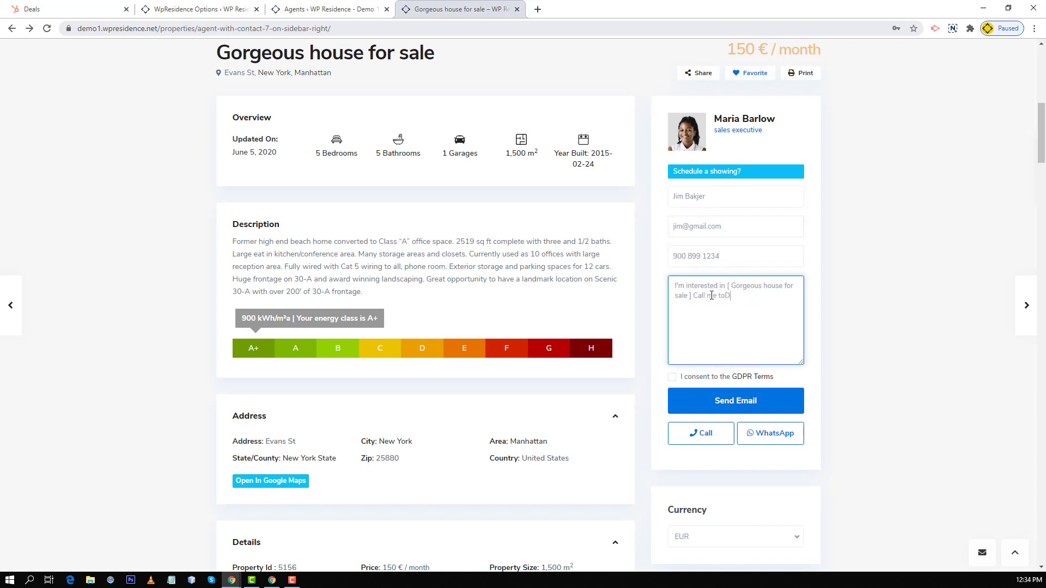
click(671, 377)
click(708, 400)
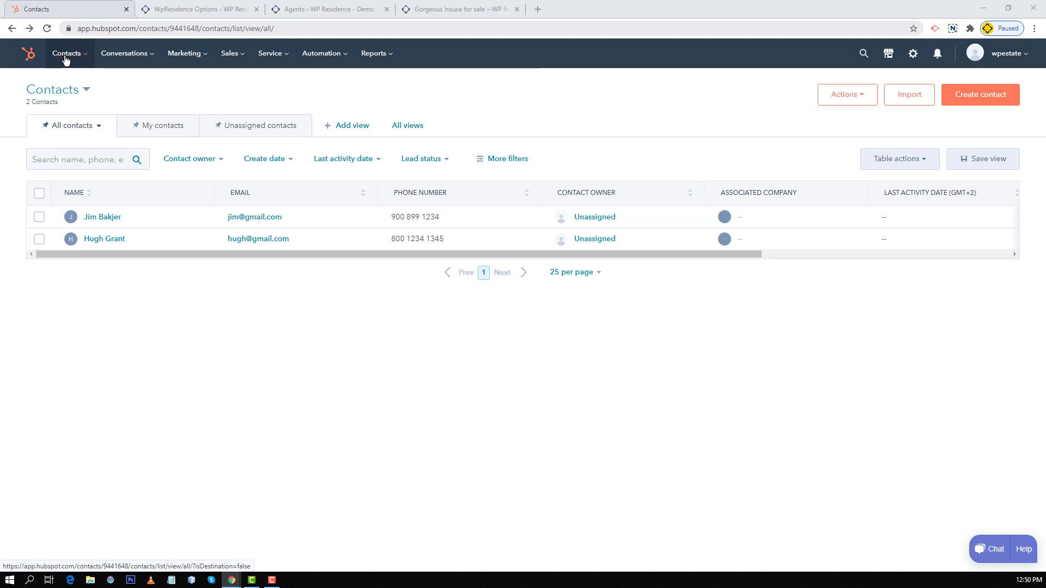
Step: Open the new inquirer's contact record to see its $150.00 deal and New ticket
click(92, 218)
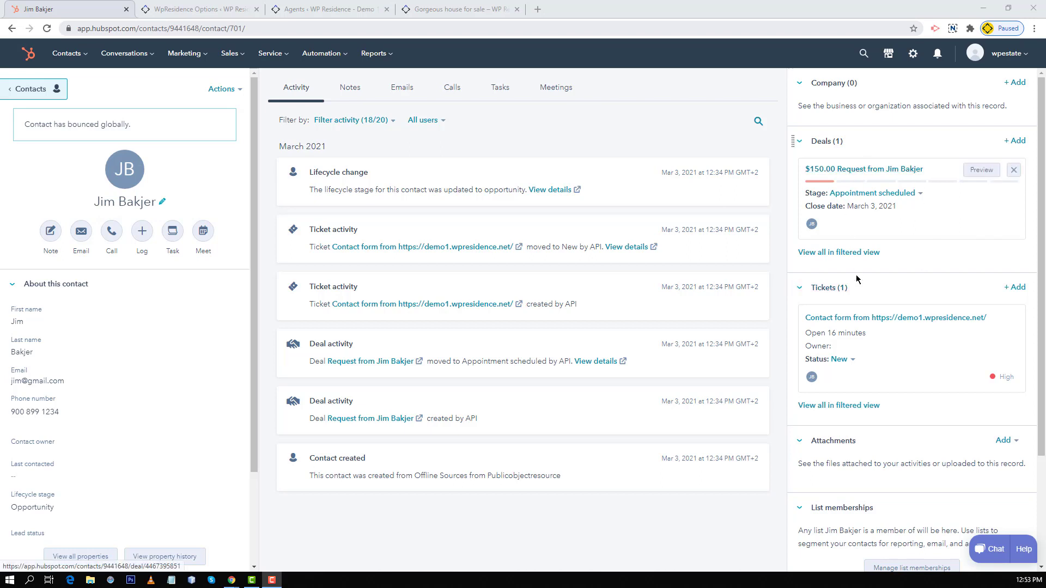
mouse_move(855, 321)
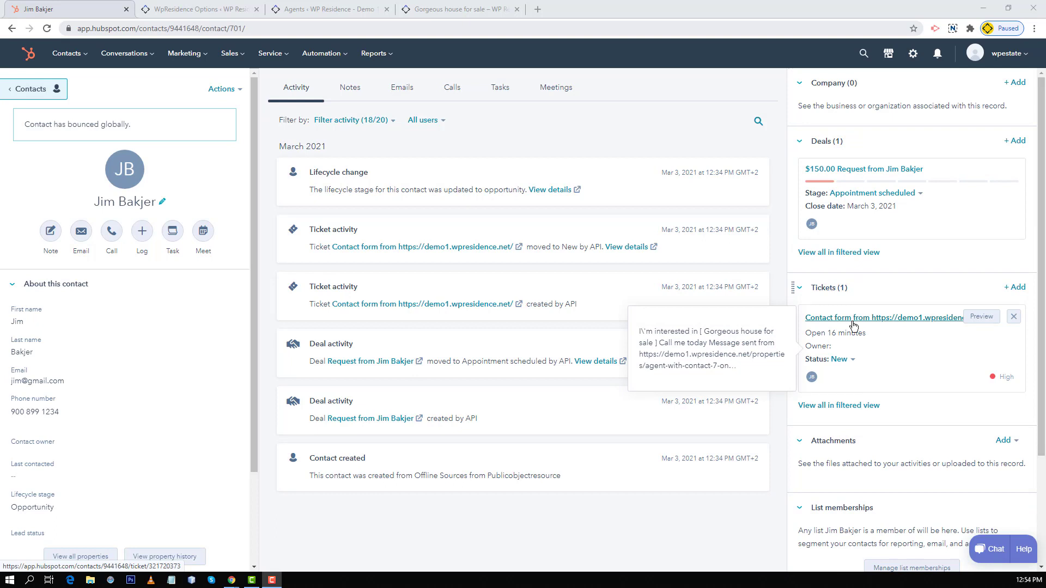
click(978, 322)
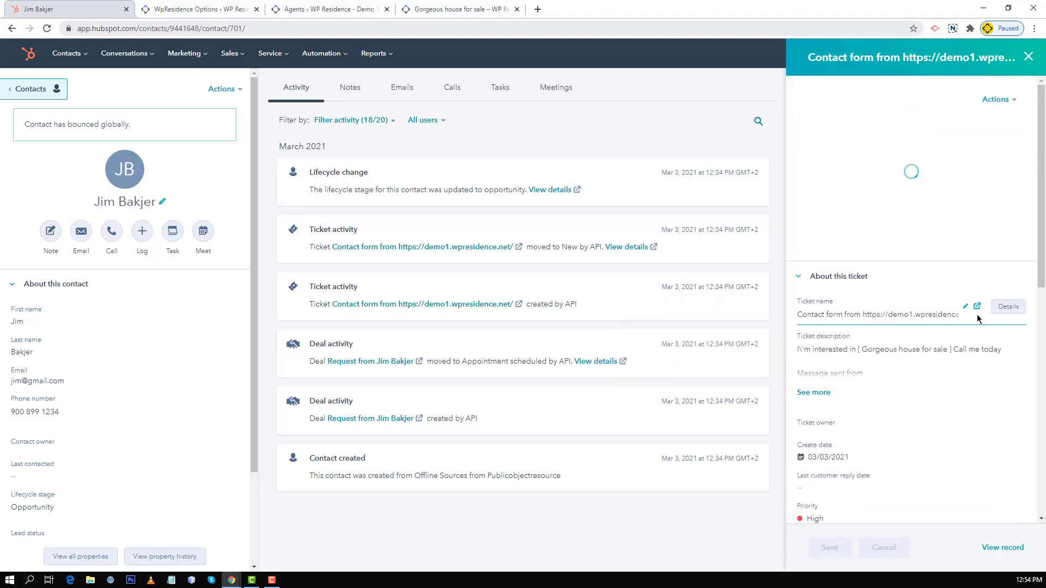
scroll(820, 304, down, 1)
click(822, 299)
drag(863, 301, 752, 281)
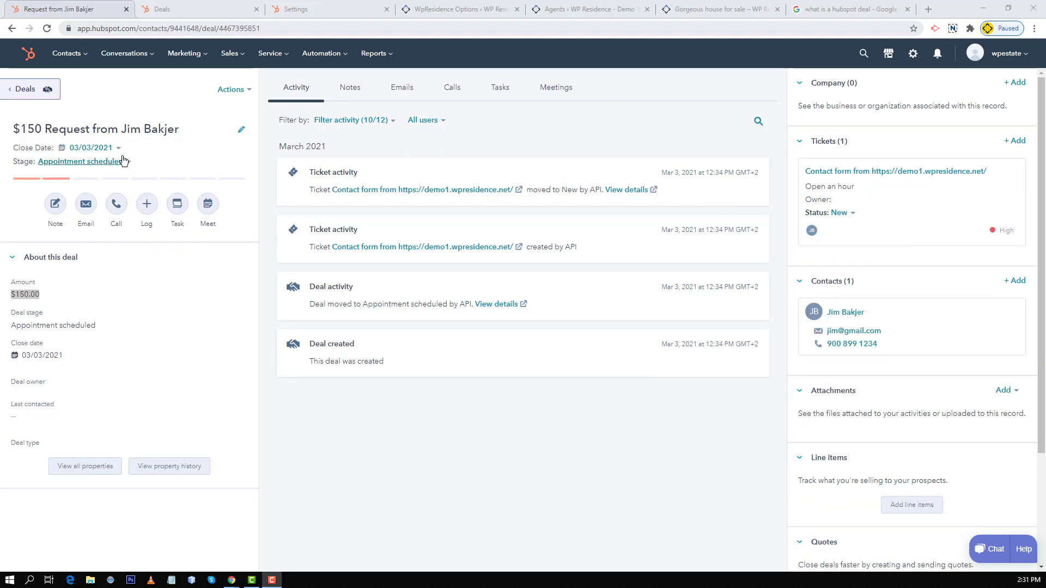
Step: Review the $150 request deal at Appointment scheduled, with its linked ticket and contact
drag(85, 129, 115, 127)
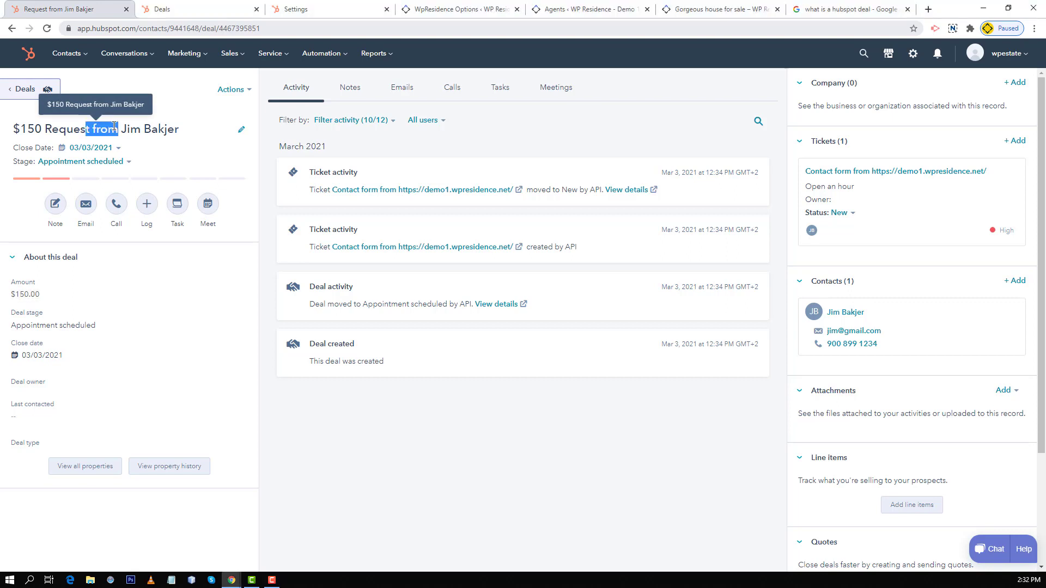
click(162, 130)
mouse_move(879, 202)
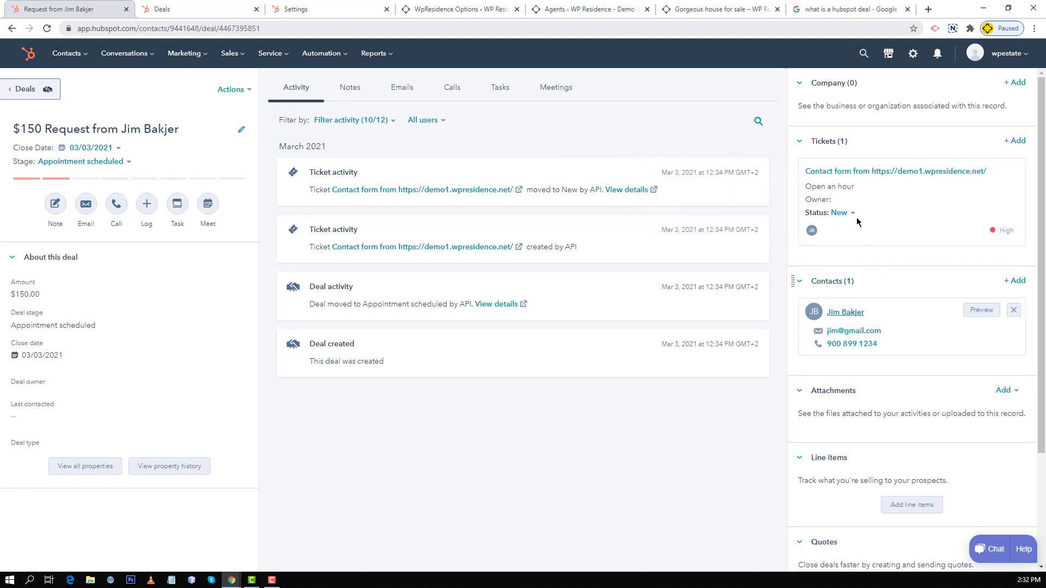
mouse_move(838, 173)
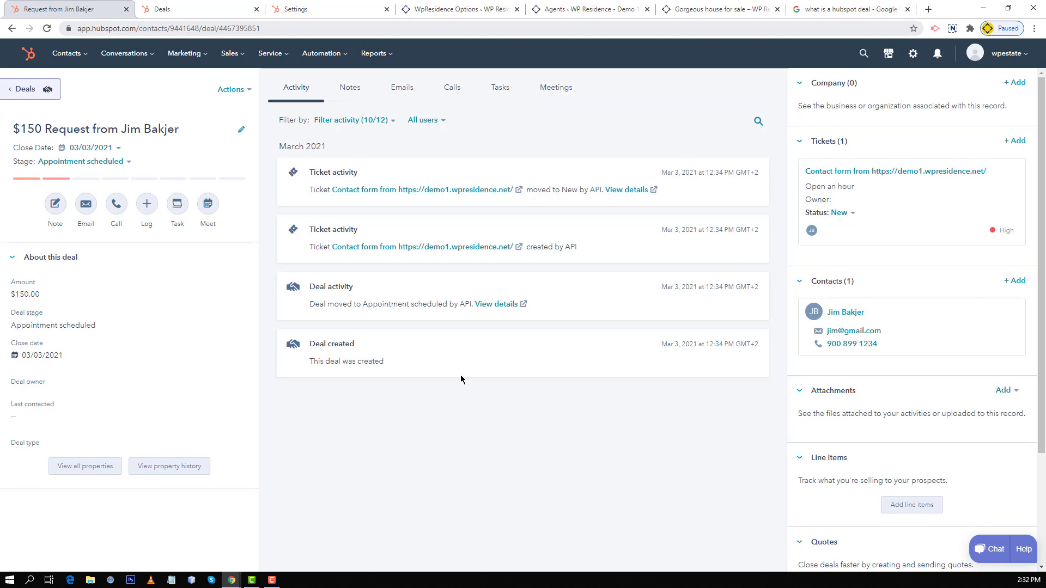
mouse_move(49, 332)
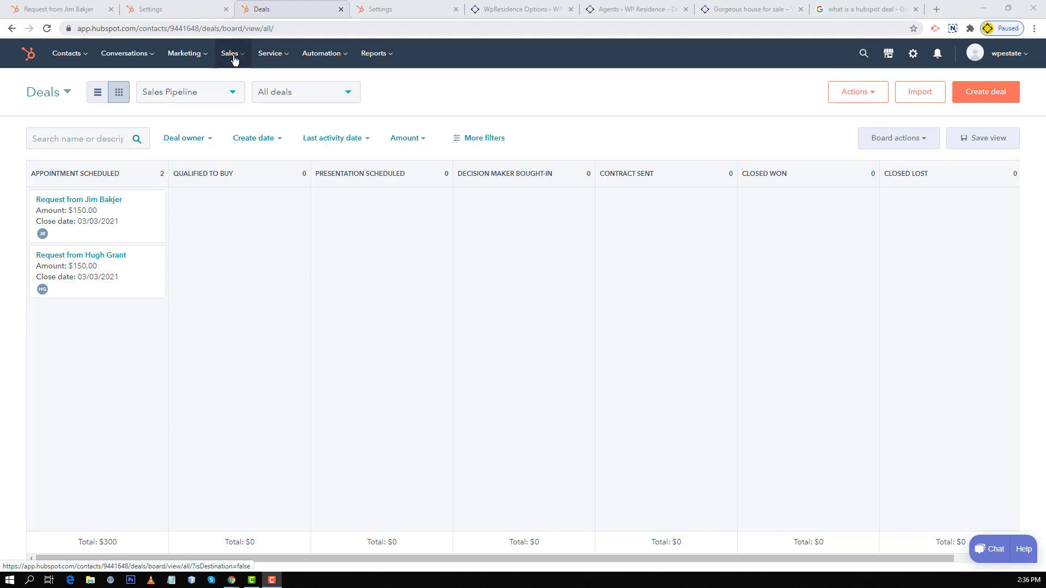
Step: View the Sales Pipeline board with both $150.00 requests under Appointment scheduled, then open Board actions
click(233, 58)
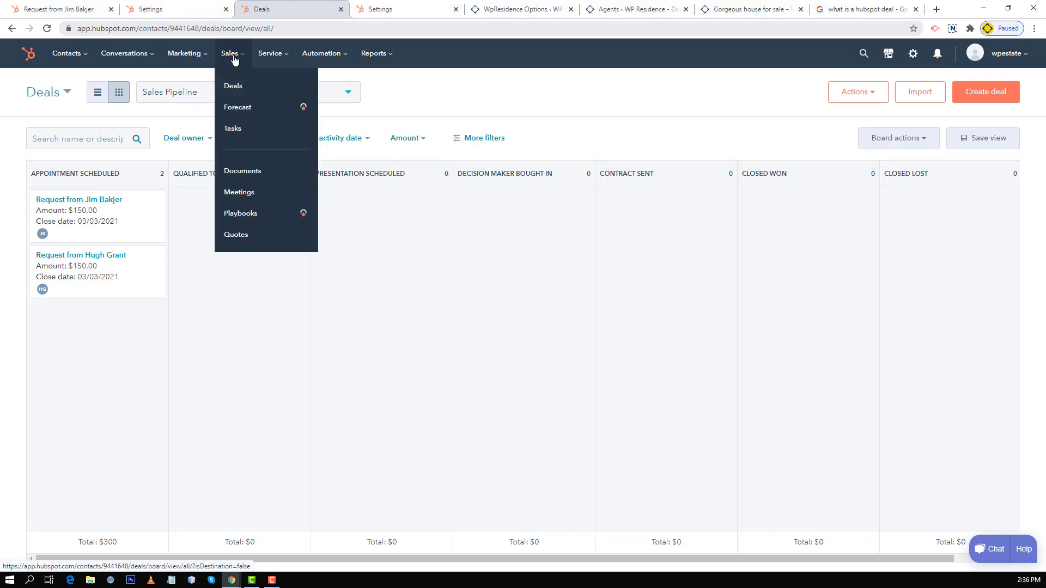
click(443, 97)
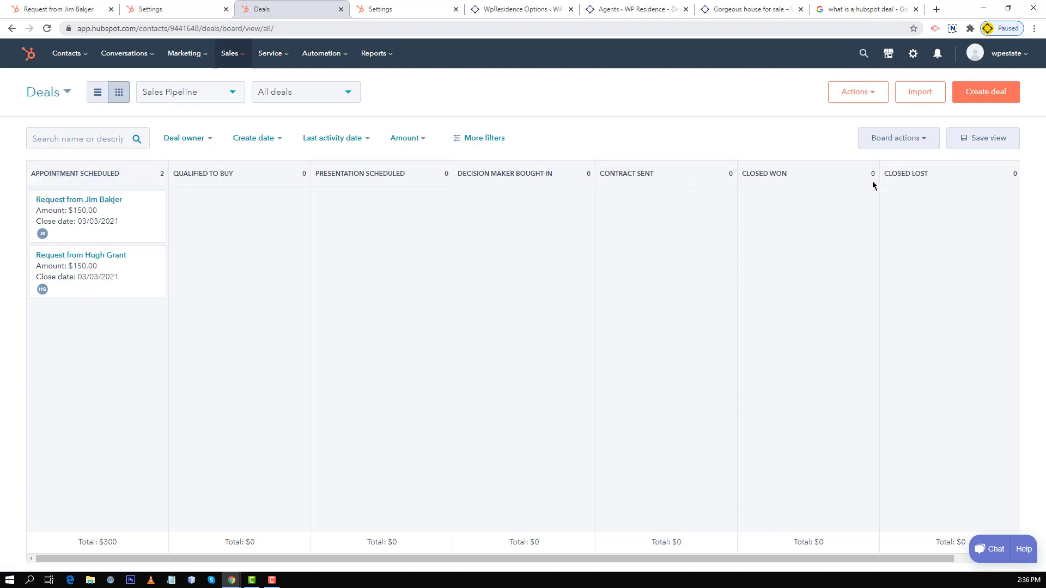
click(910, 140)
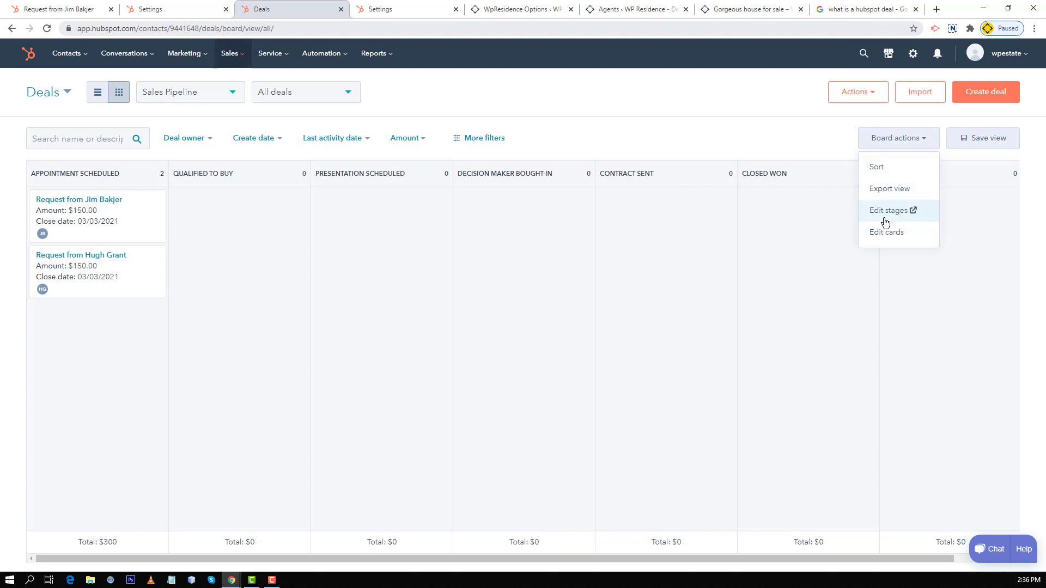
Step: Add a new deal stage named 'here' to the Sales Pipeline
click(887, 214)
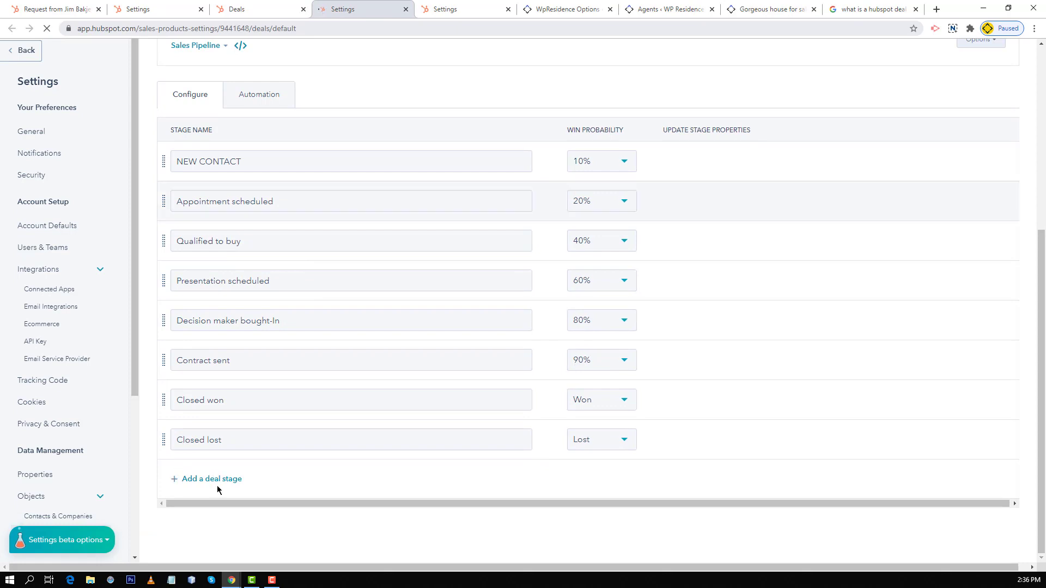
click(214, 490)
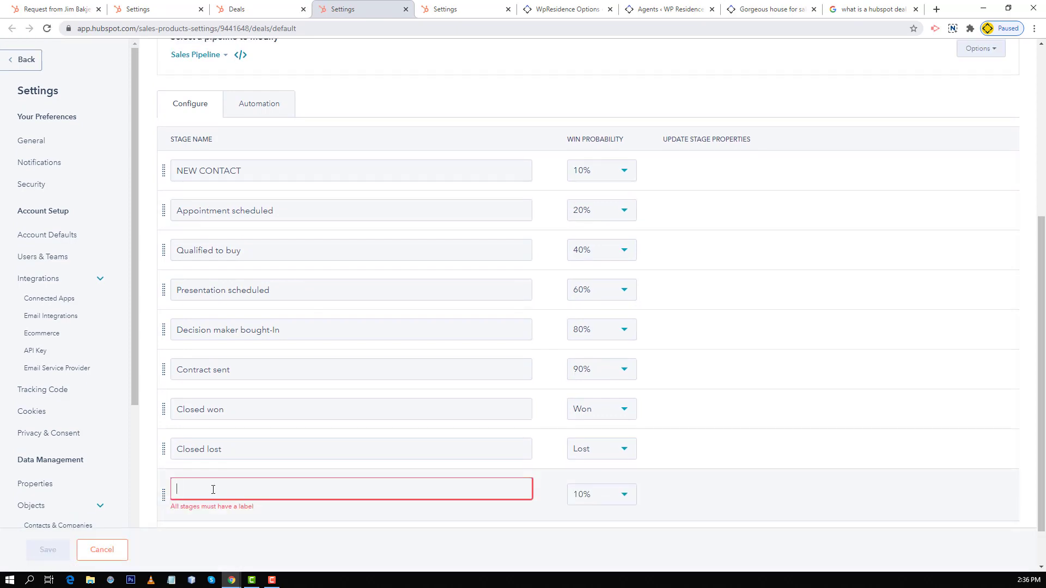
text(here)
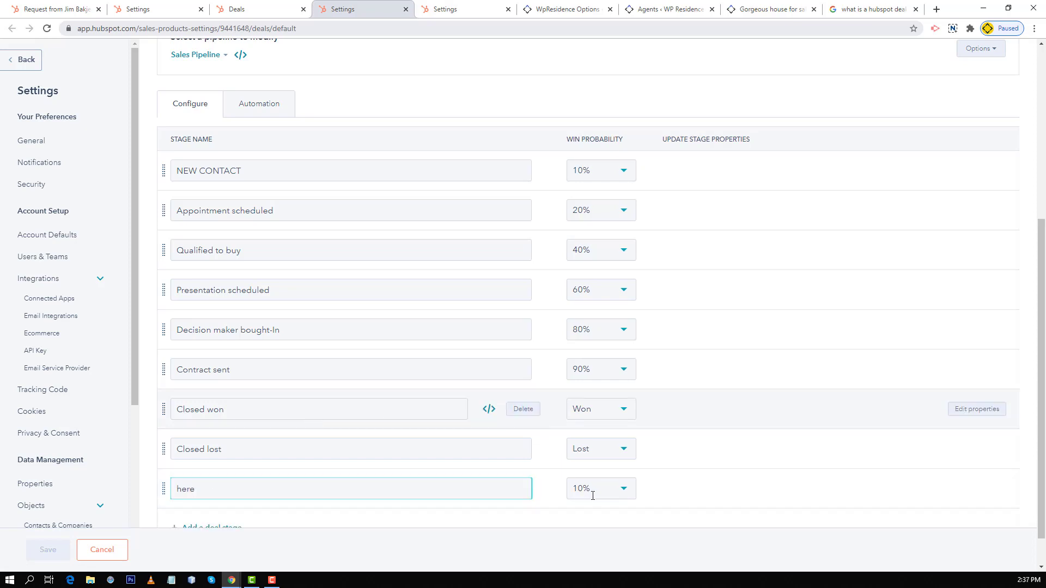
click(598, 501)
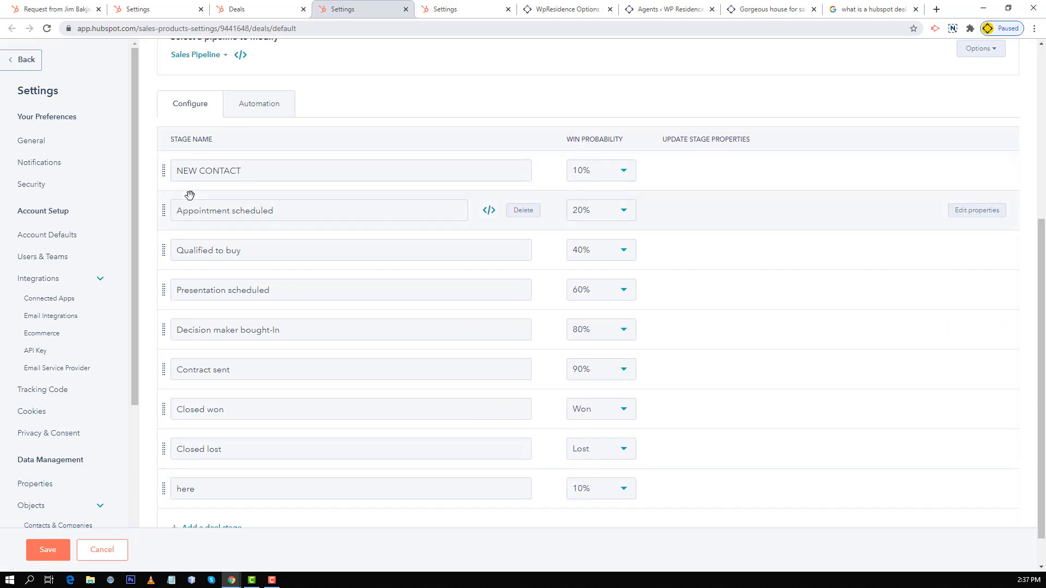
Step: Reveal and copy the NEW CONTACT stage's internal id 11530892
click(186, 172)
click(489, 171)
scroll(268, 161, up, 1)
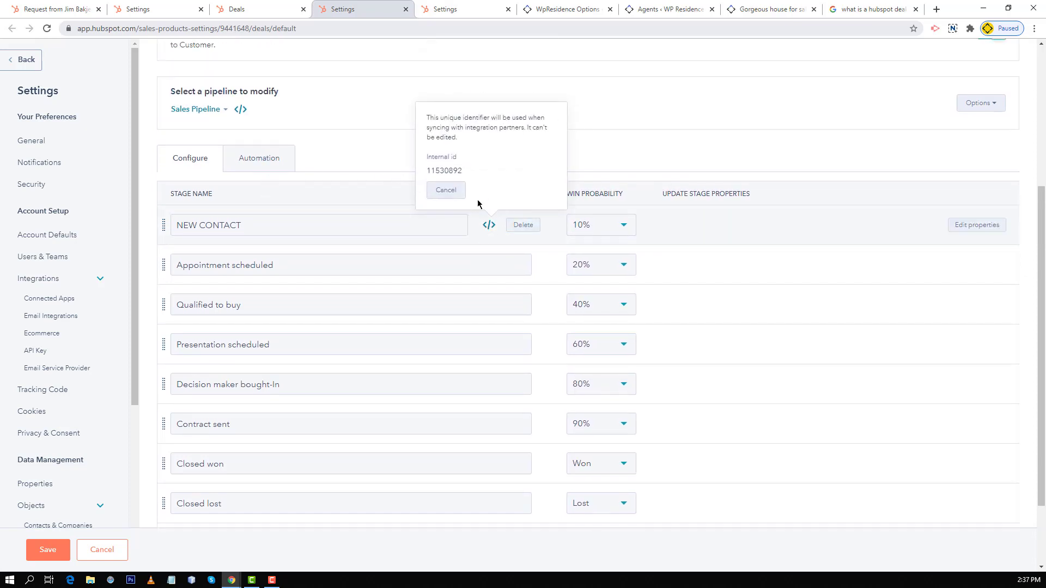
mouse_move(460, 172)
click(561, 165)
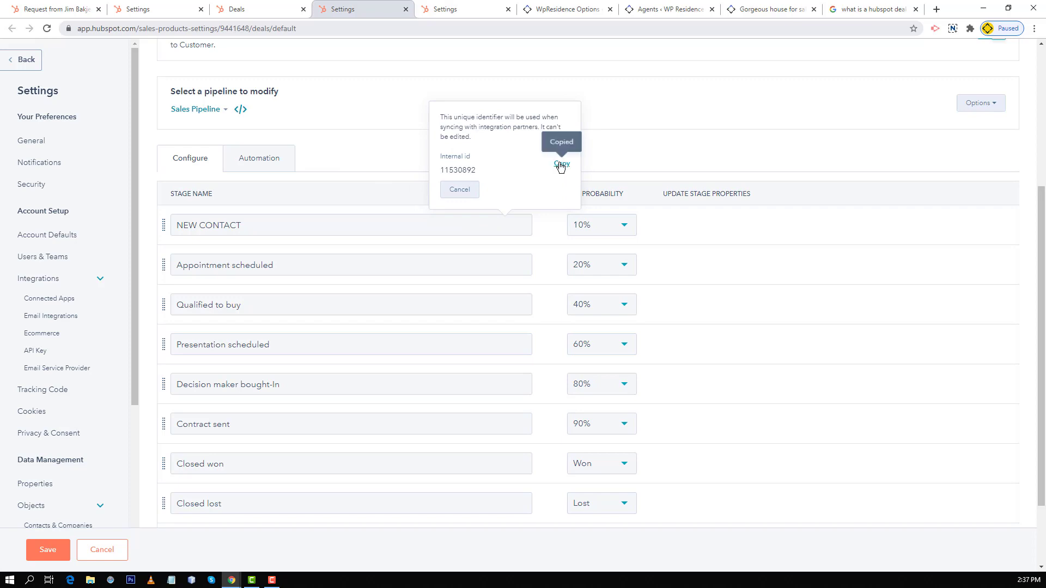
Step: Paste the copied stage id over the HubSpot First Deal Stage value in WpResidence CRM options
click(567, 17)
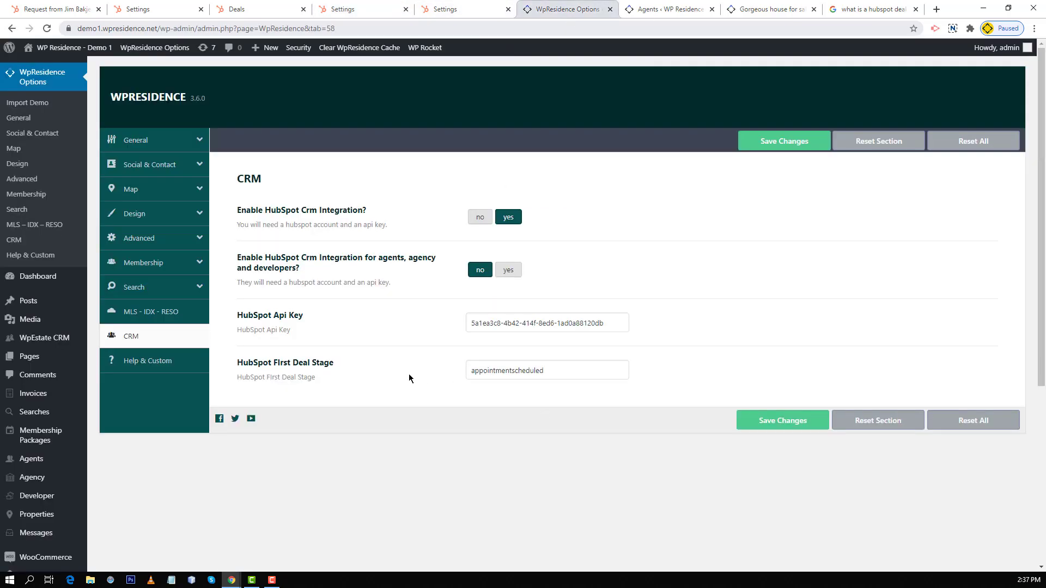
double_click(474, 374)
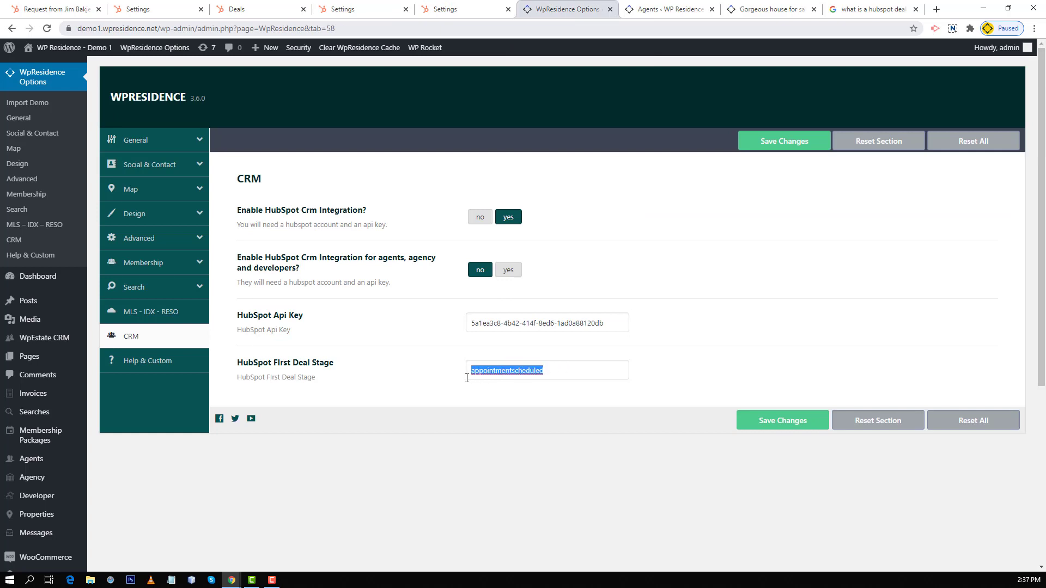
right_click(478, 374)
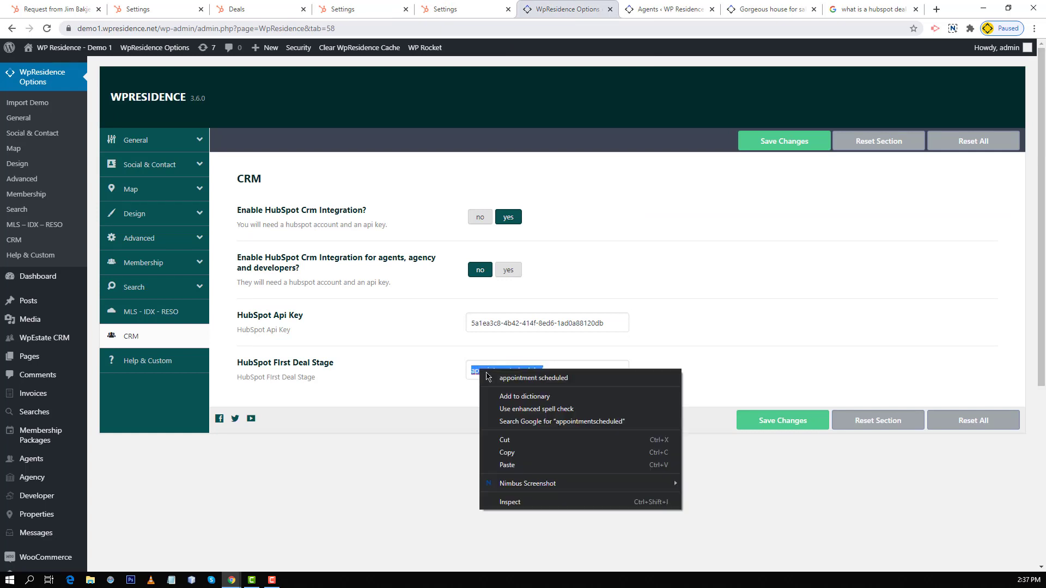
click(508, 466)
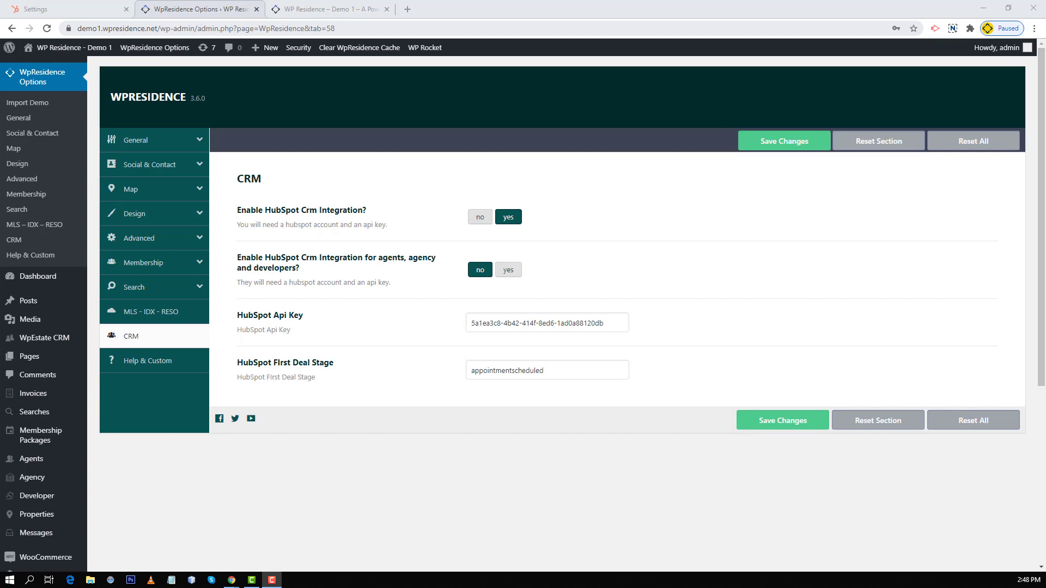
Step: Enable HubSpot integration for agents, agency and developers, save, and select the profile's API key value
click(517, 234)
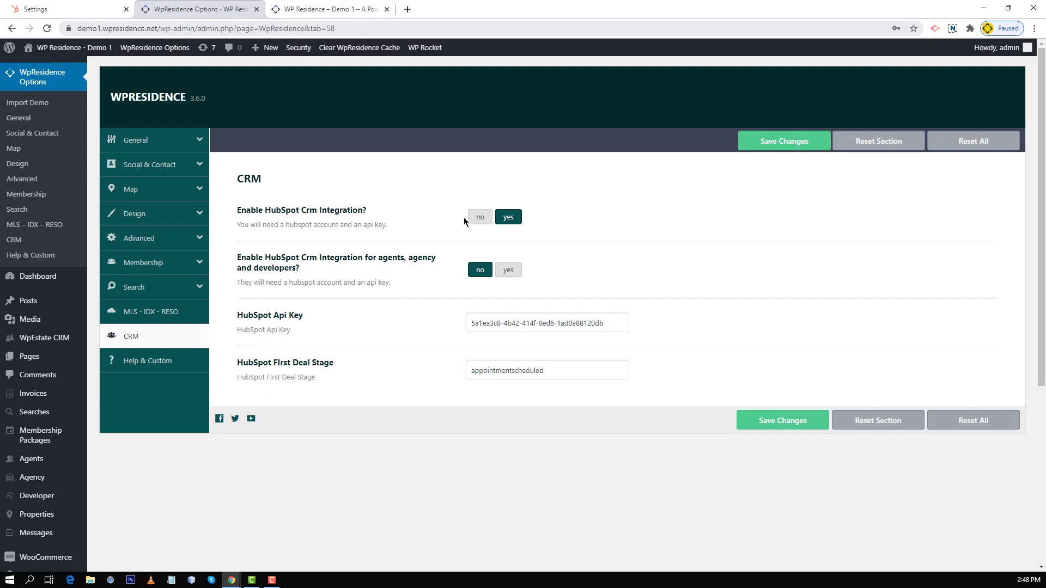
click(508, 272)
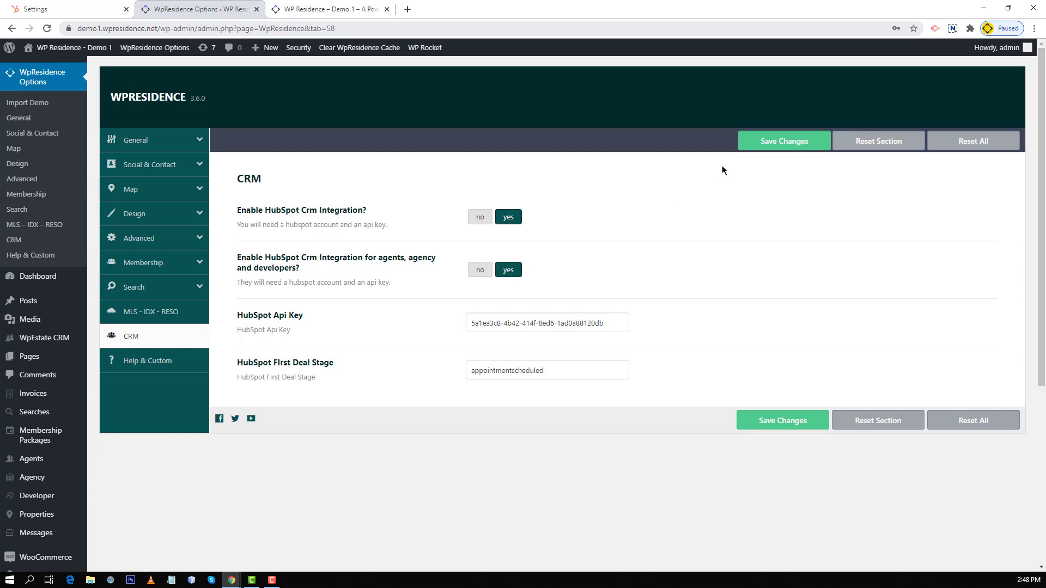
click(764, 143)
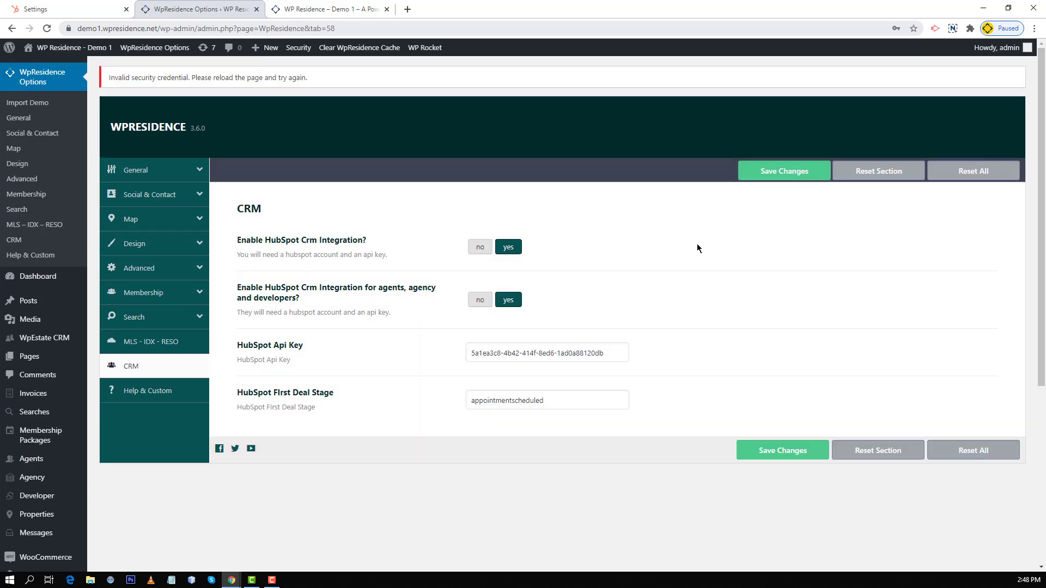
drag(605, 354, 465, 355)
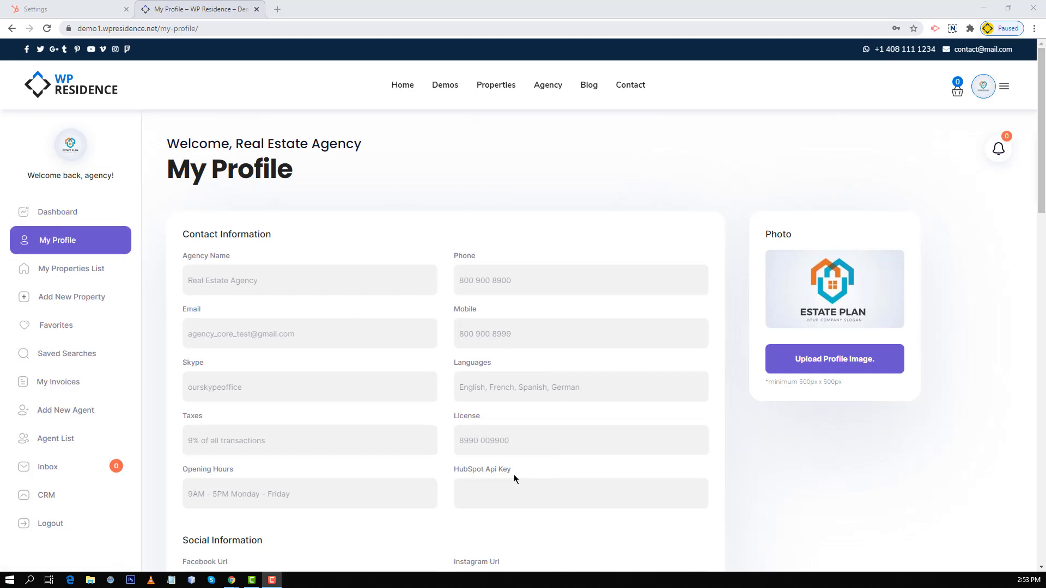
Step: Create a new HubSpot API key, reveal it and copy it for the agency profile
drag(454, 469, 481, 483)
click(481, 490)
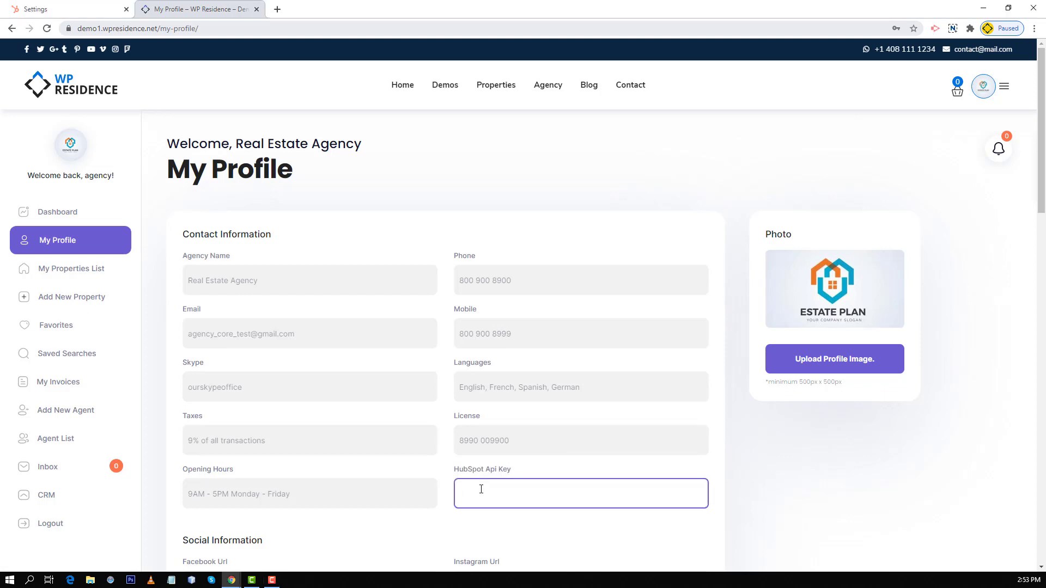
click(70, 10)
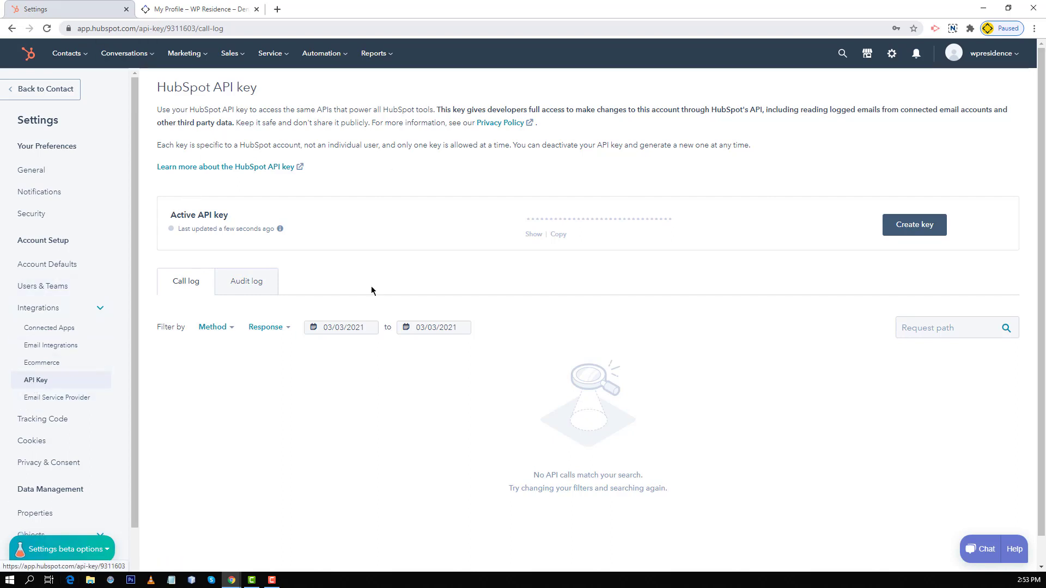
click(911, 227)
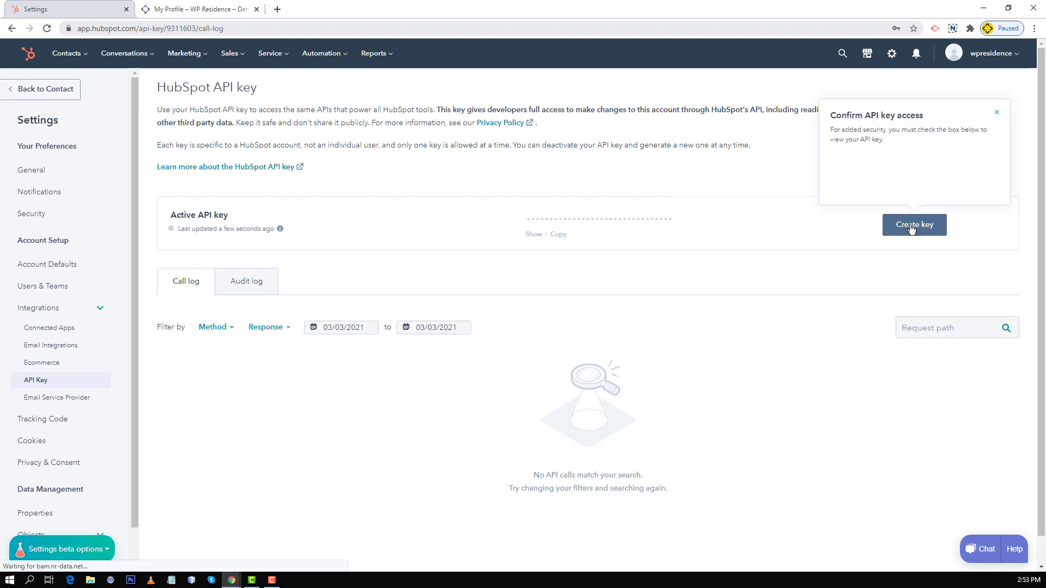
click(560, 235)
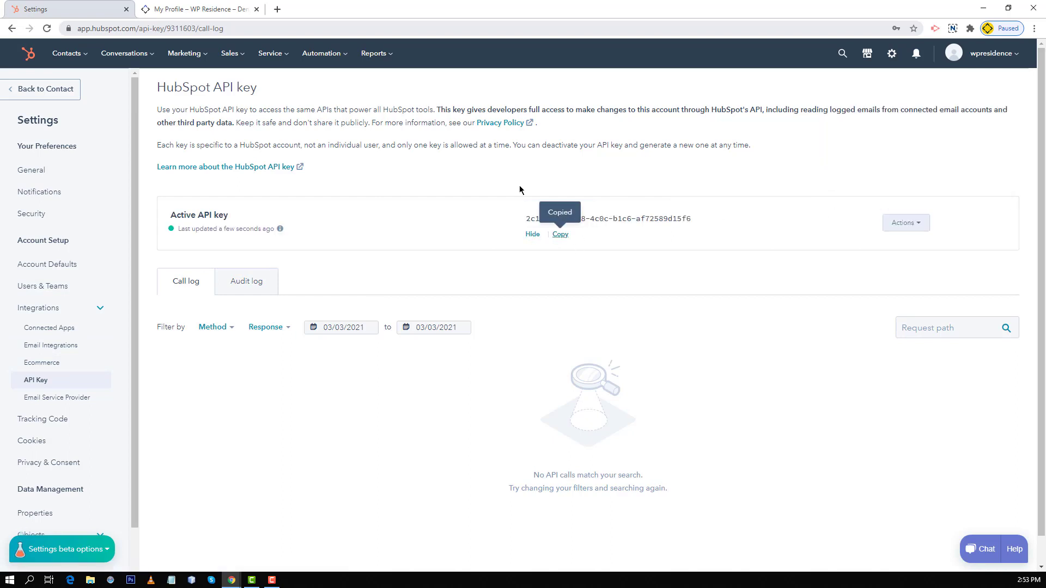
Step: Paste the API key as plain text into the HubSpot Api Key field and update the profile
click(185, 10)
right_click(499, 485)
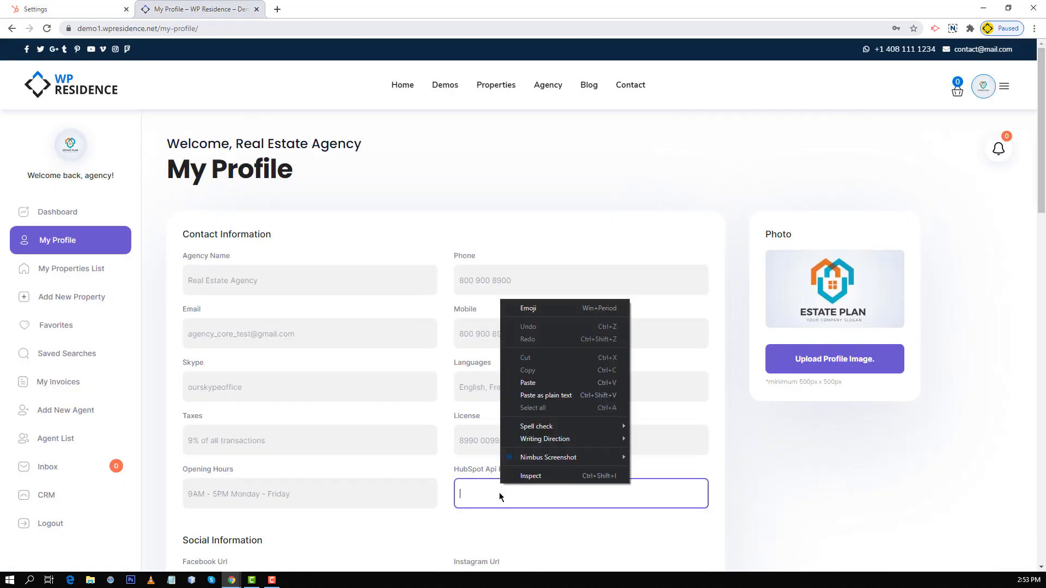
click(538, 395)
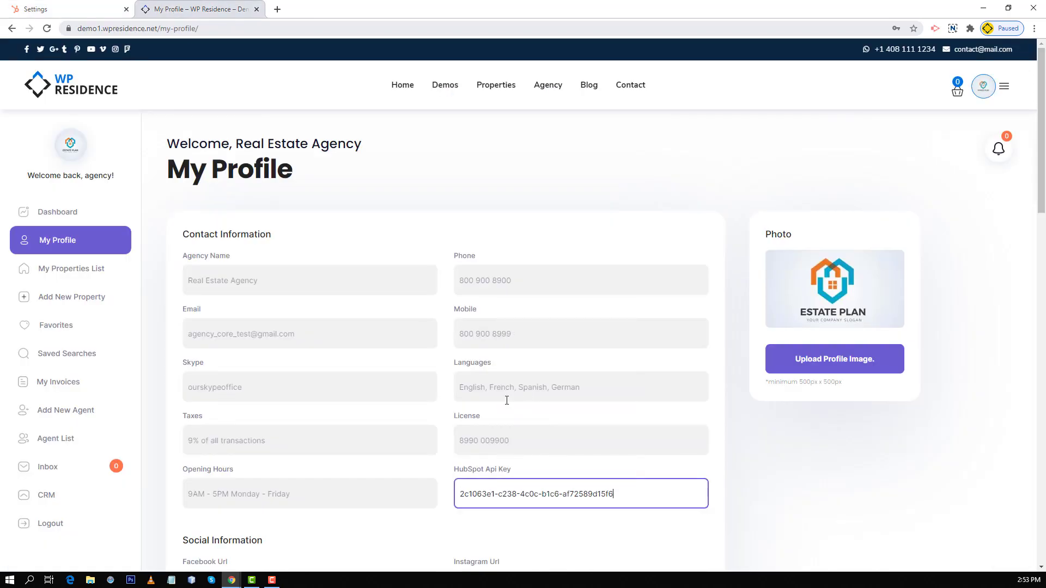
scroll(222, 316, down, 15)
click(222, 316)
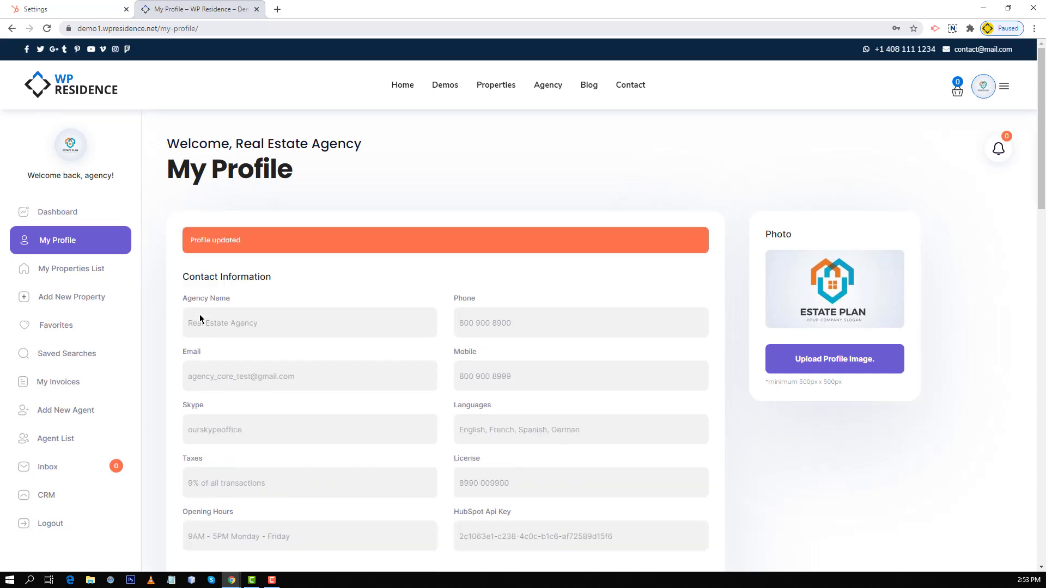
click(94, 269)
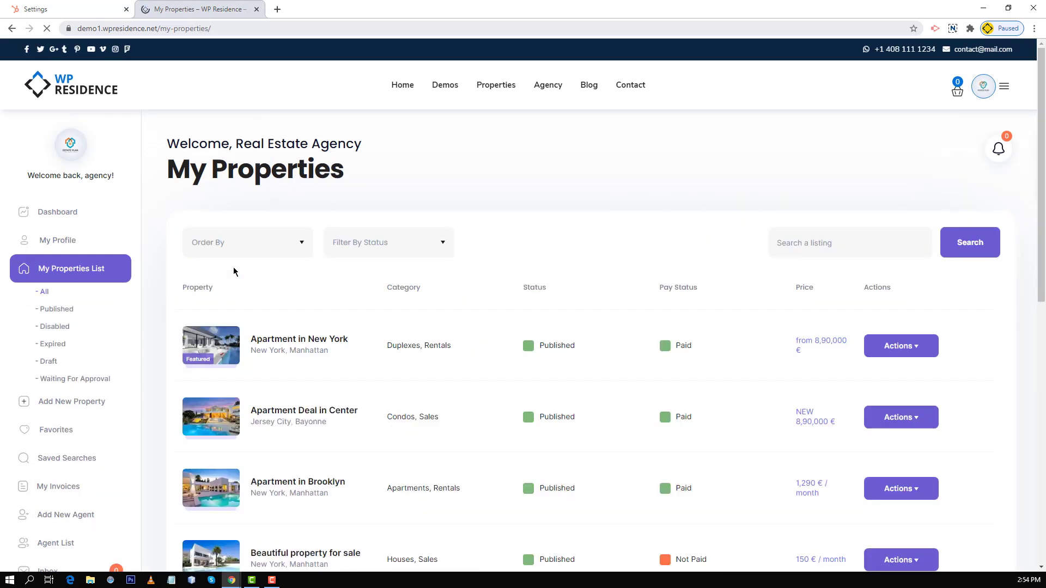
Step: Open the Apartment in New York listing from My Properties
scroll(233, 271, down, 1)
scroll(233, 270, down, 4)
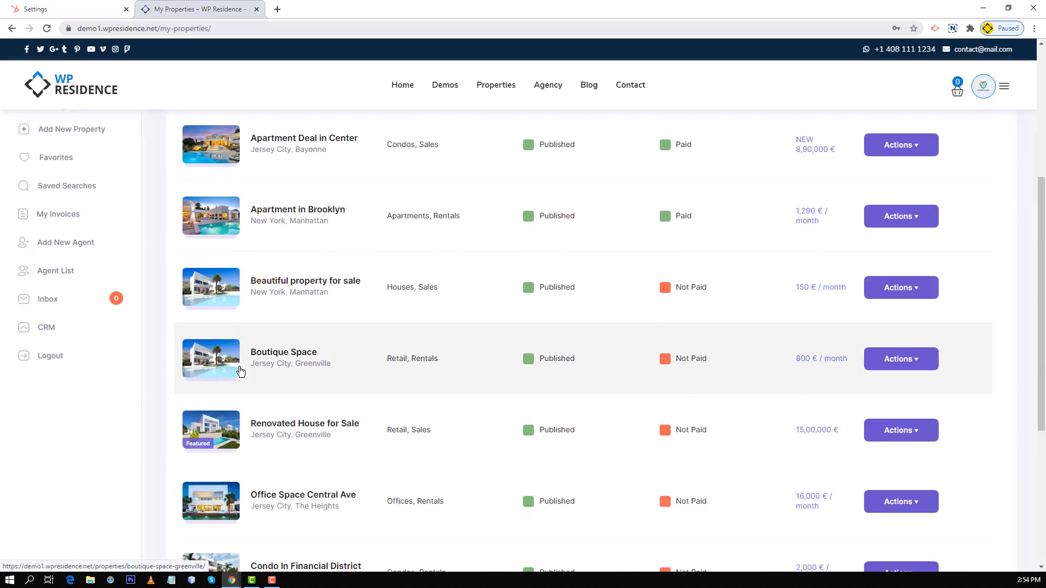
scroll(240, 372, up, 4)
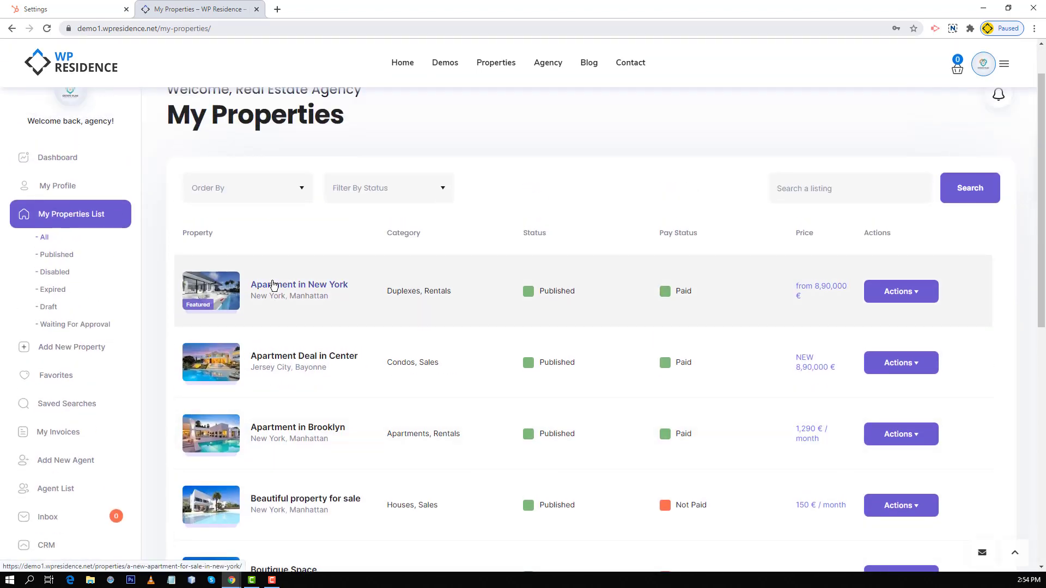
click(273, 285)
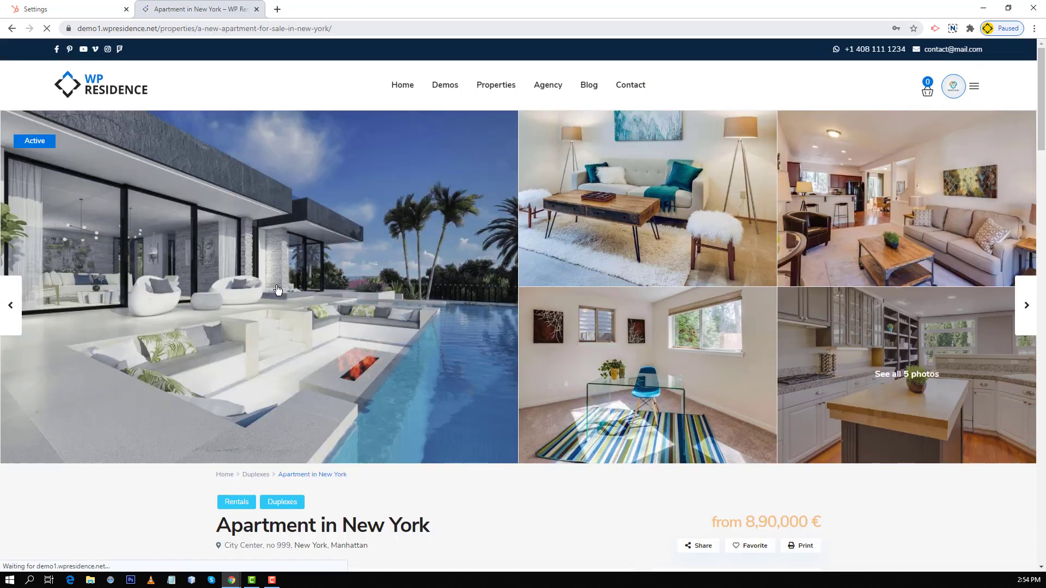
scroll(275, 288, down, 7)
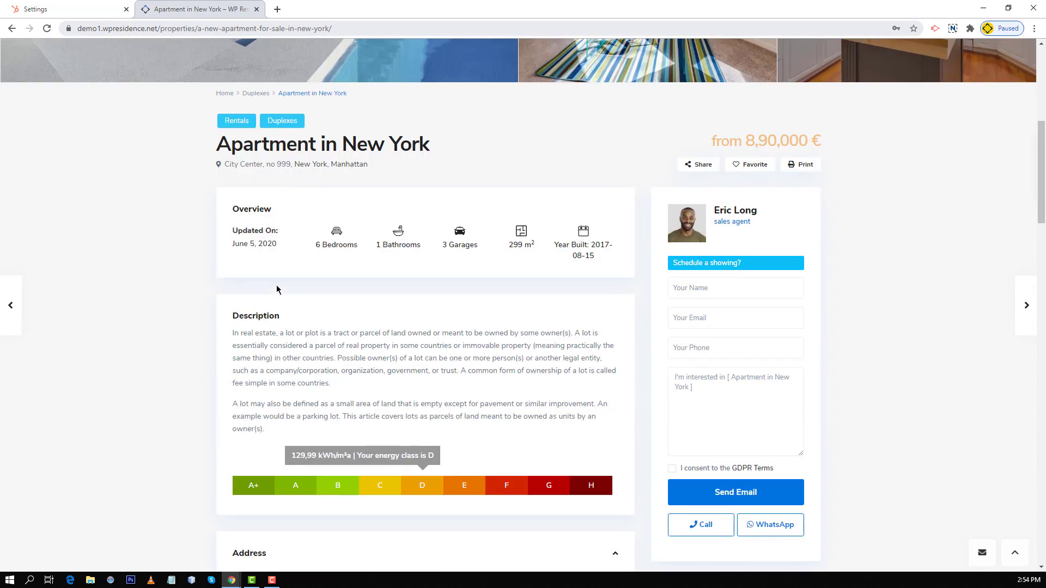
Step: Send an inquiry with the inquirer's name, e-mail, phone and message 'Call me now.', accepting GDPR
click(706, 288)
key(Tab)
key(Tab)
key(Tab)
text(Call me now.)
click(672, 469)
click(733, 493)
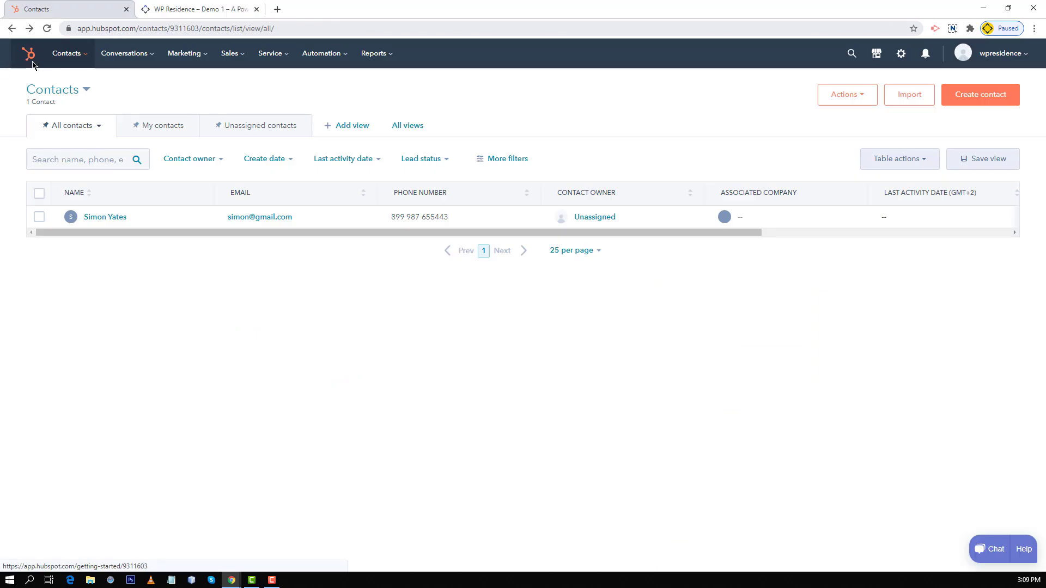
Step: Open the inquirer's HubSpot contact record and check the $890,000.00 deal and New ticket
click(96, 222)
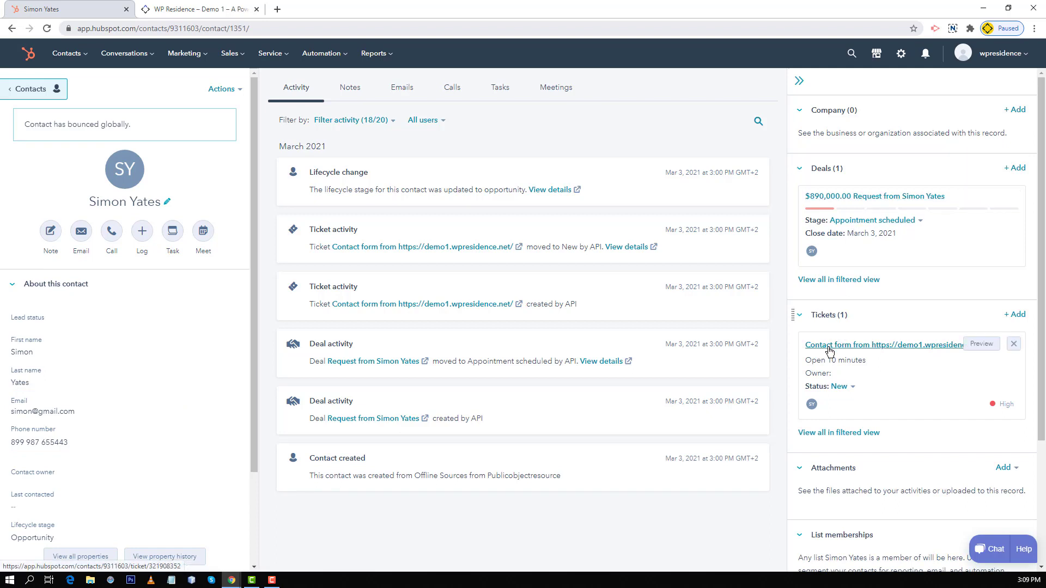
mouse_move(829, 351)
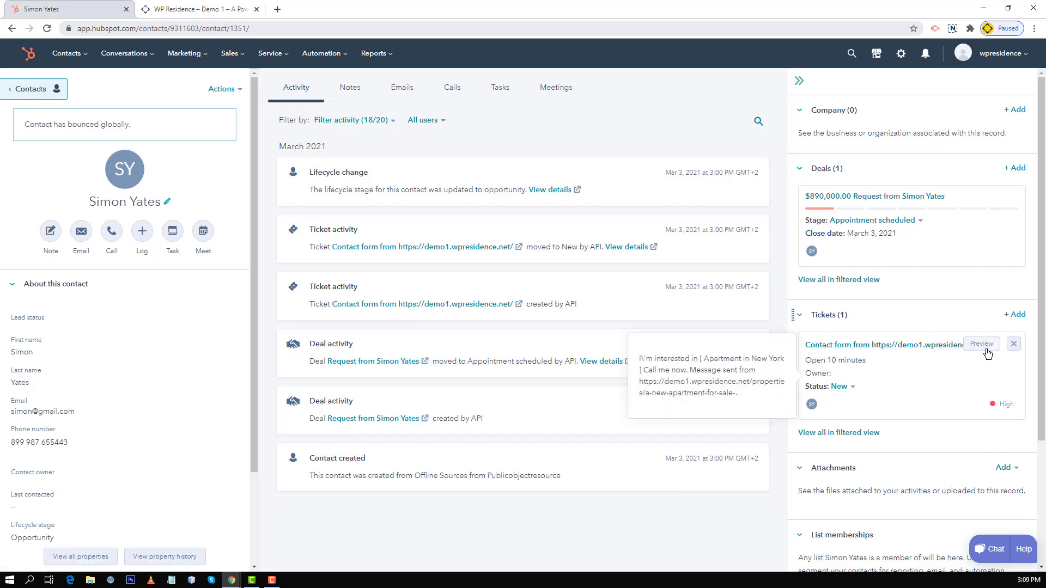